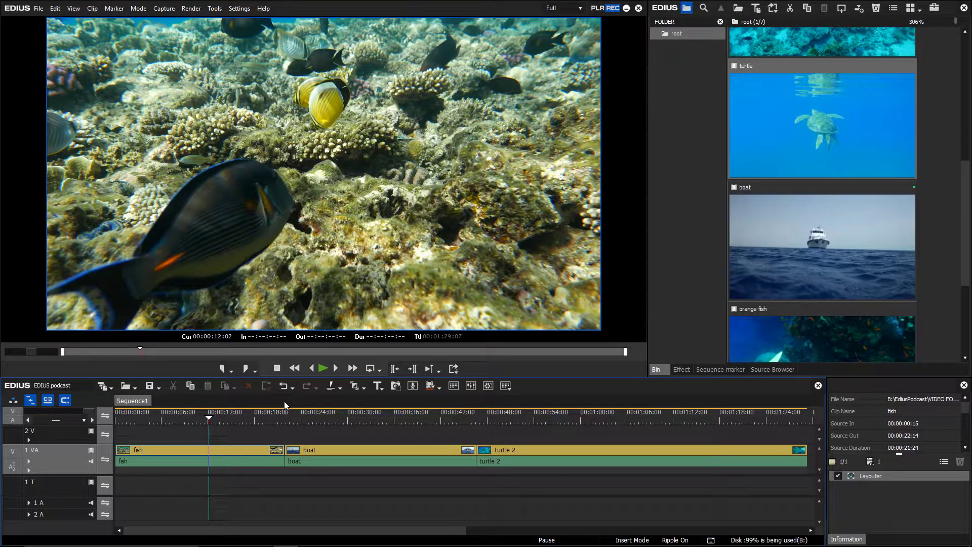
# Check markers at boat, turtle 2 and 00:01:07:19, insert turtle after fish, then undo.
pyautogui.click(285, 415)
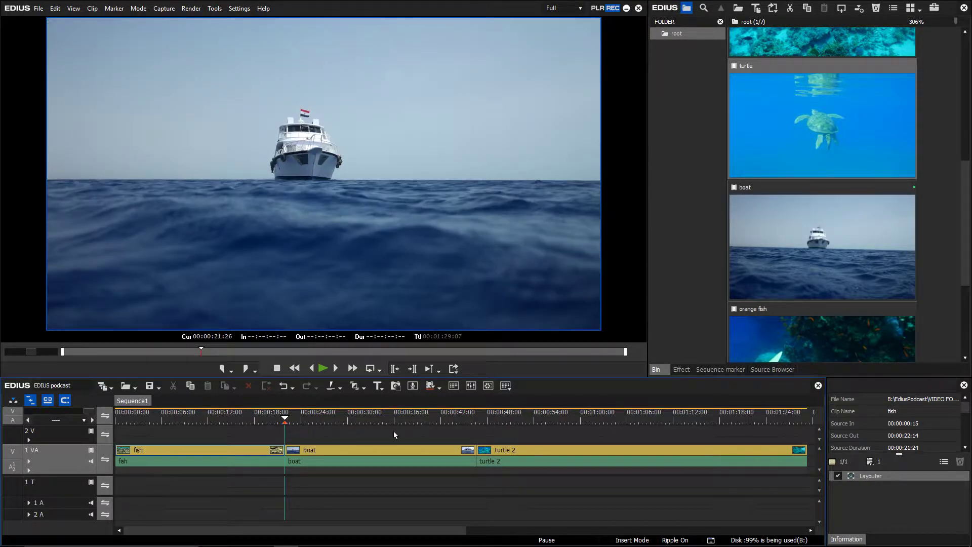
pyautogui.click(477, 417)
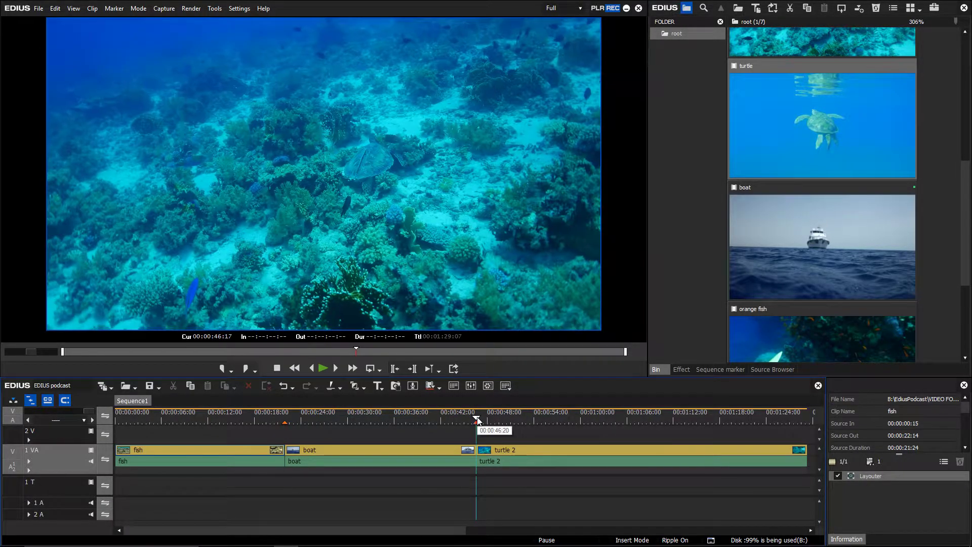
pyautogui.click(639, 421)
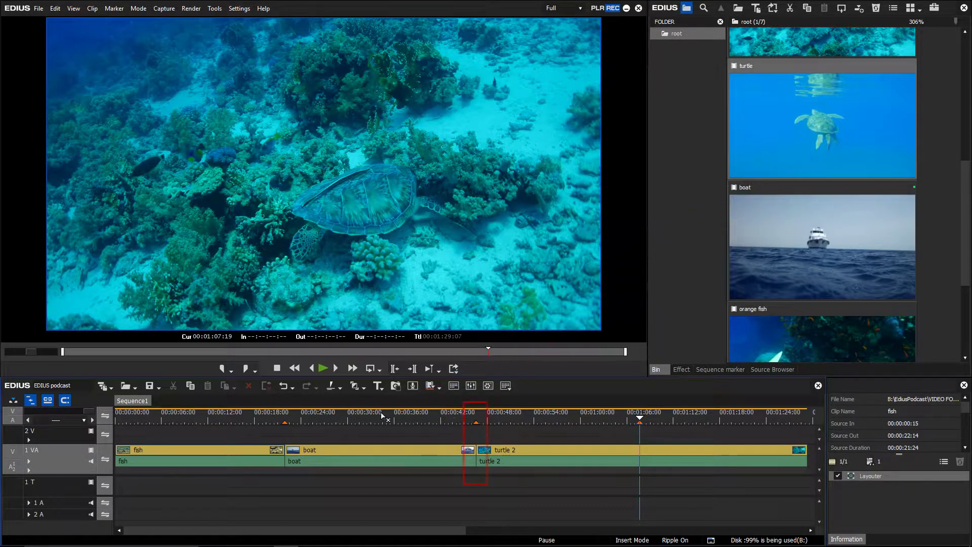
pyautogui.moveTo(381, 417); pyautogui.dragTo(291, 454)
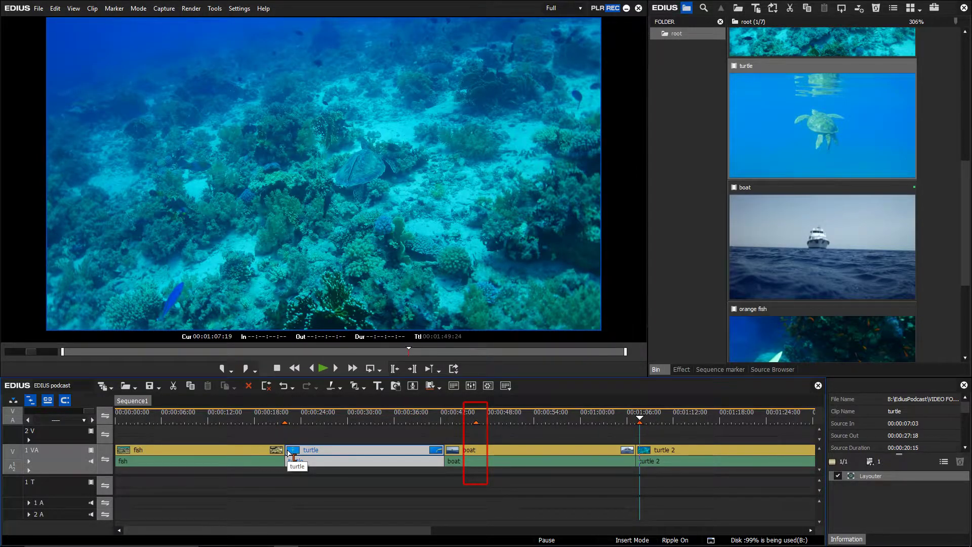
pyautogui.hotkey('ctrl', 'z')
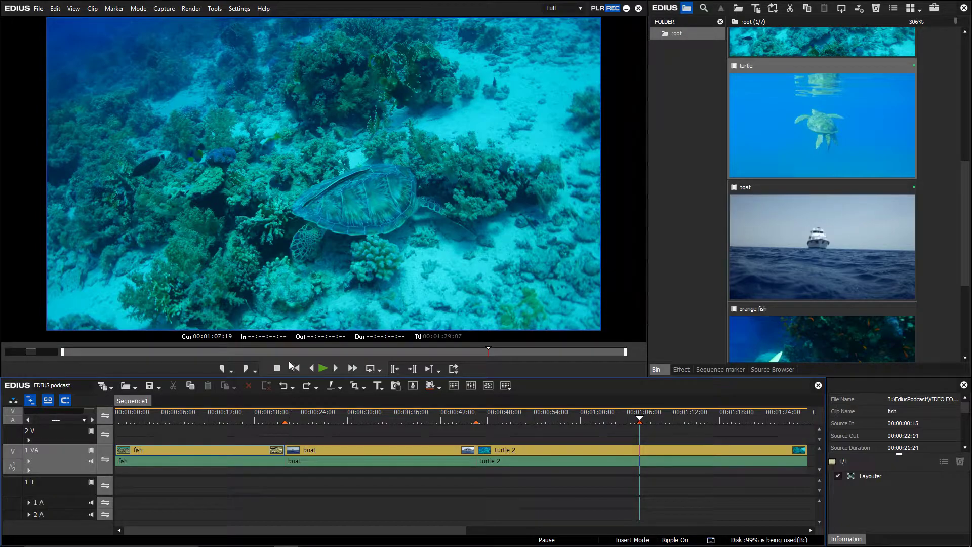
# Add the Sync-Lock Sequence Marker button to the Mode Bar, below Snap to Event, and apply.
pyautogui.click(253, 10)
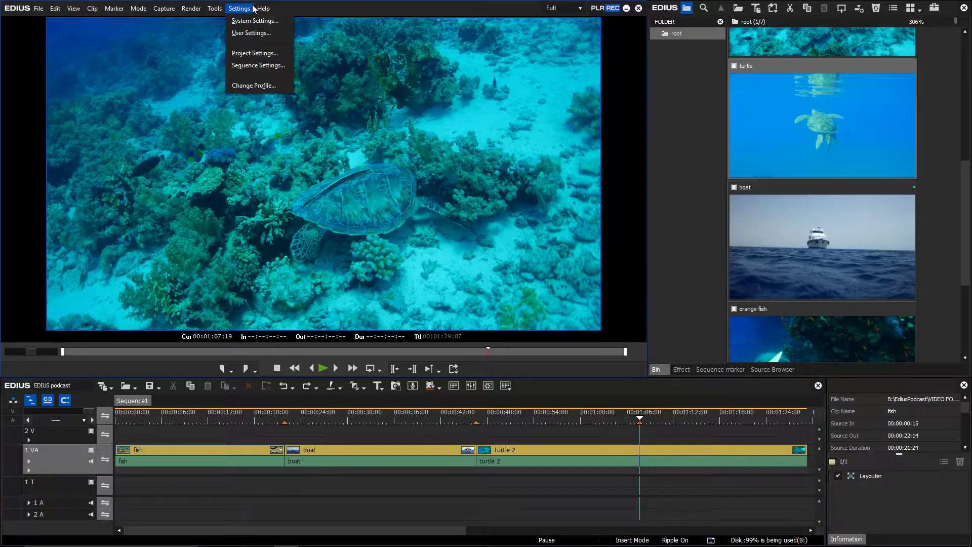
pyautogui.click(238, 35)
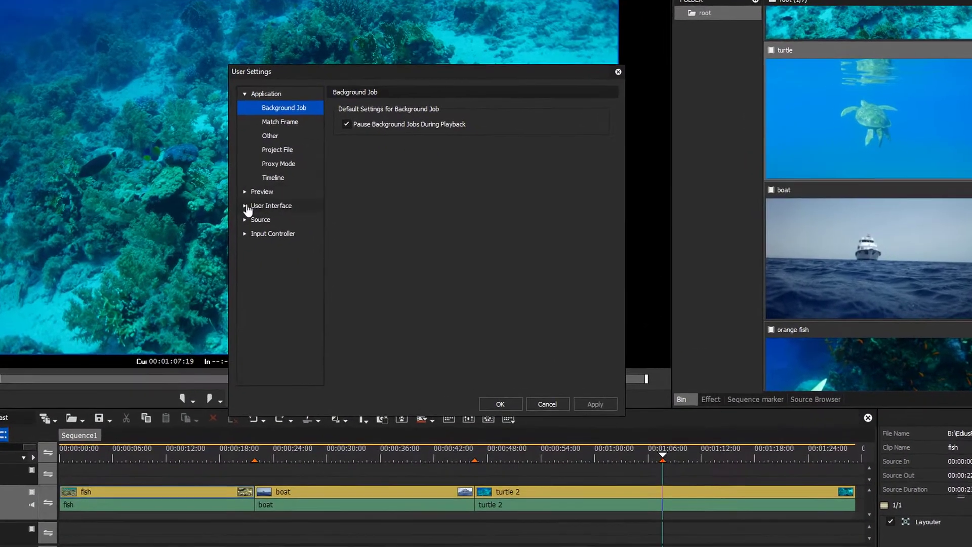
pyautogui.click(214, 209)
pyautogui.click(220, 243)
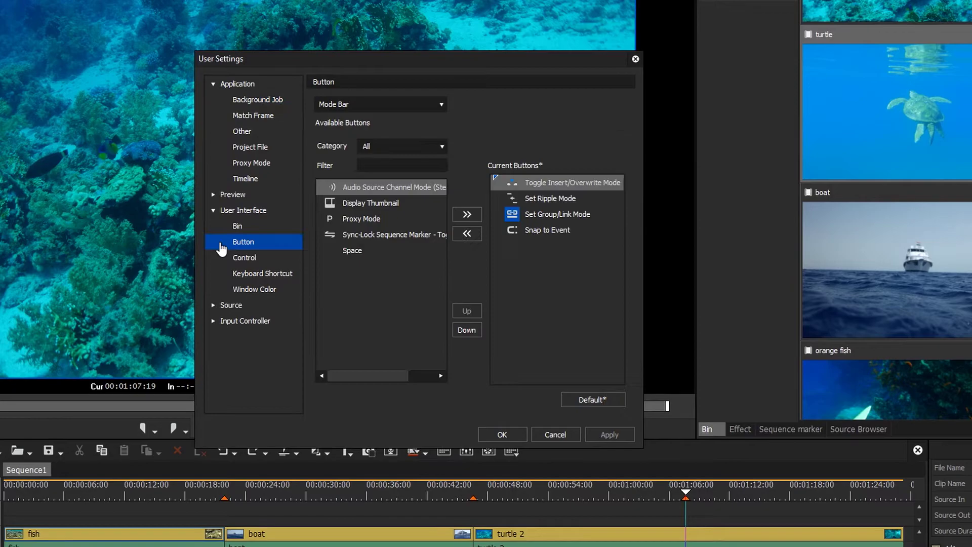
pyautogui.click(443, 104)
pyautogui.click(445, 106)
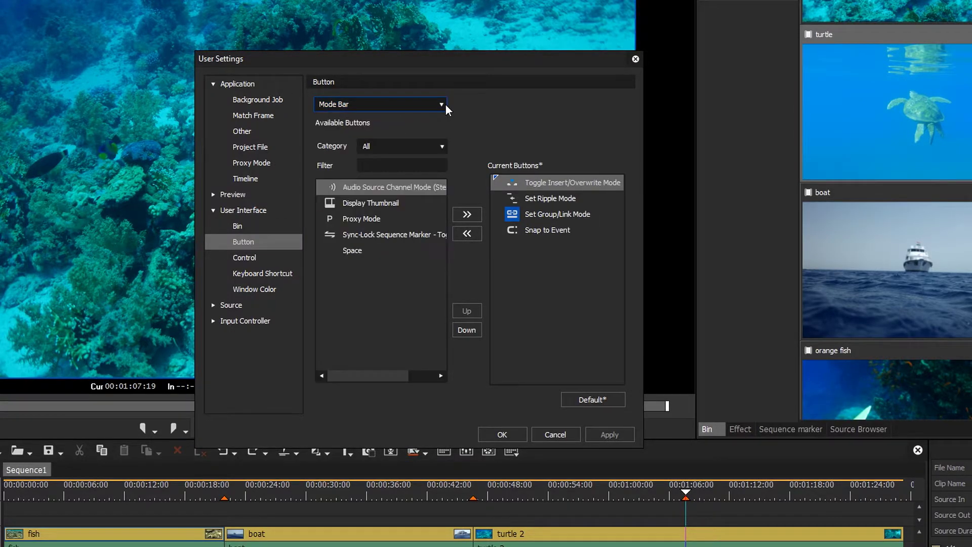
pyautogui.click(432, 232)
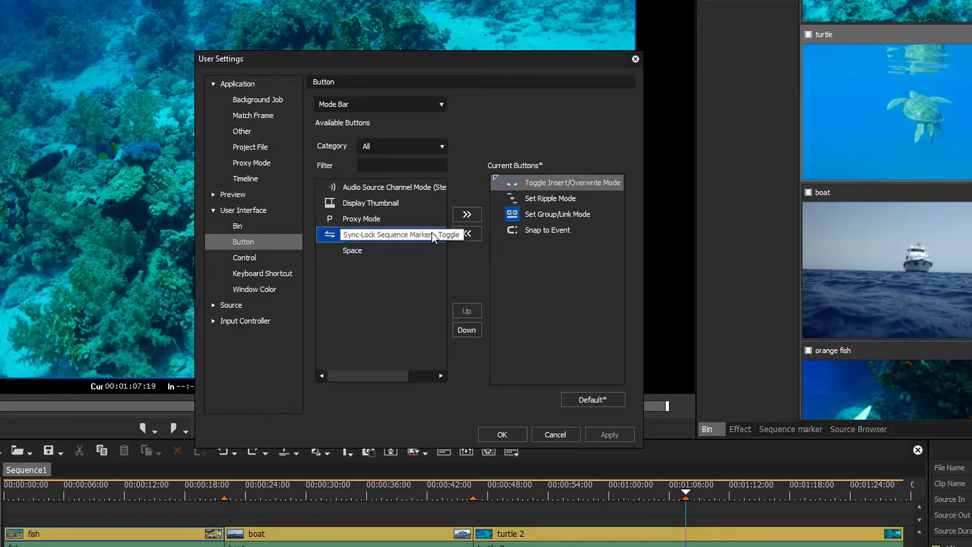
pyautogui.click(465, 214)
pyautogui.moveTo(535, 182); pyautogui.dragTo(535, 256)
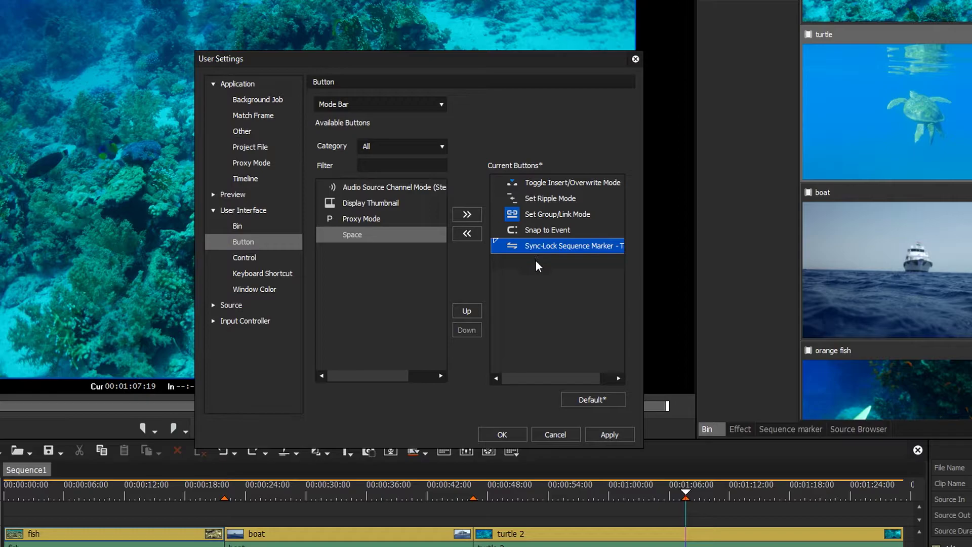
pyautogui.click(598, 434)
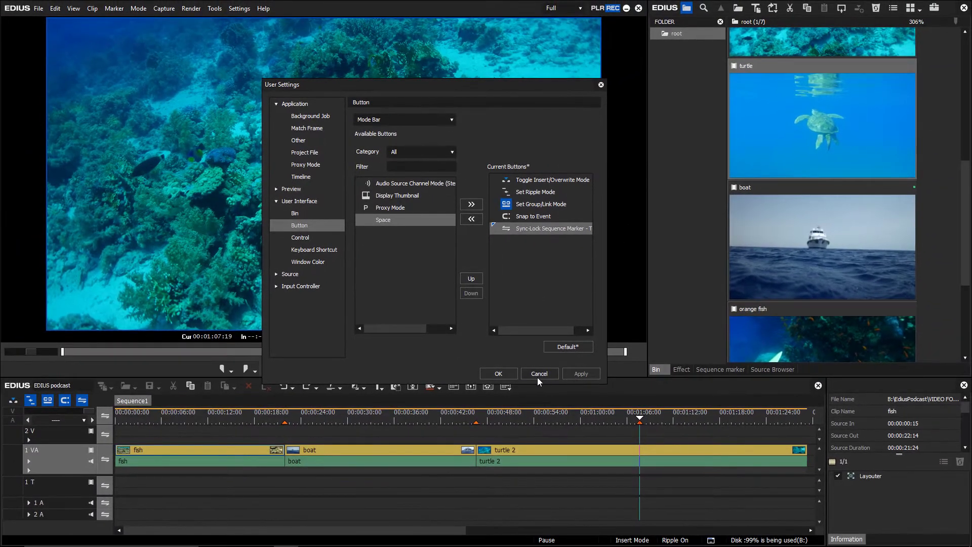
# Confirm User Settings with OK, then shorten the boat clip's end and extend it back.
pyautogui.click(499, 374)
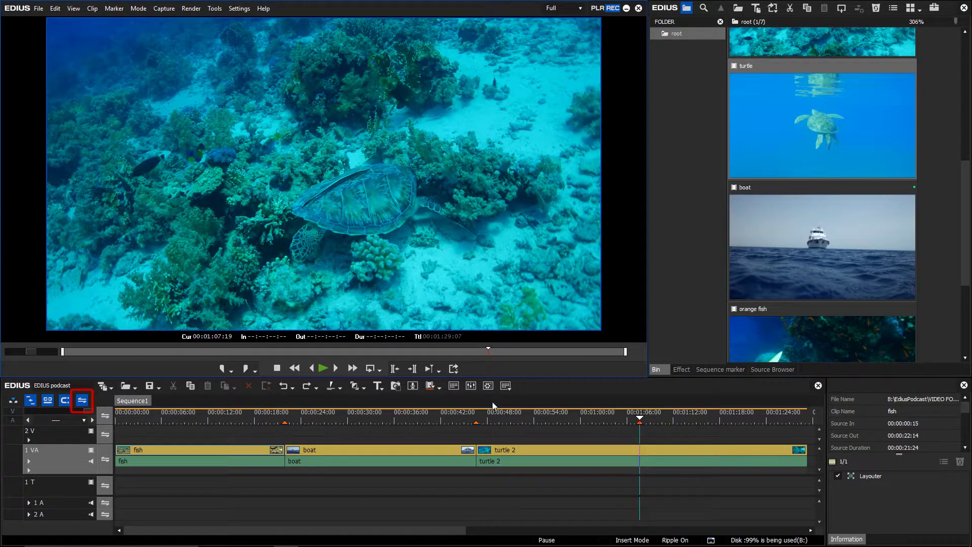
pyautogui.moveTo(476, 452); pyautogui.dragTo(441, 454)
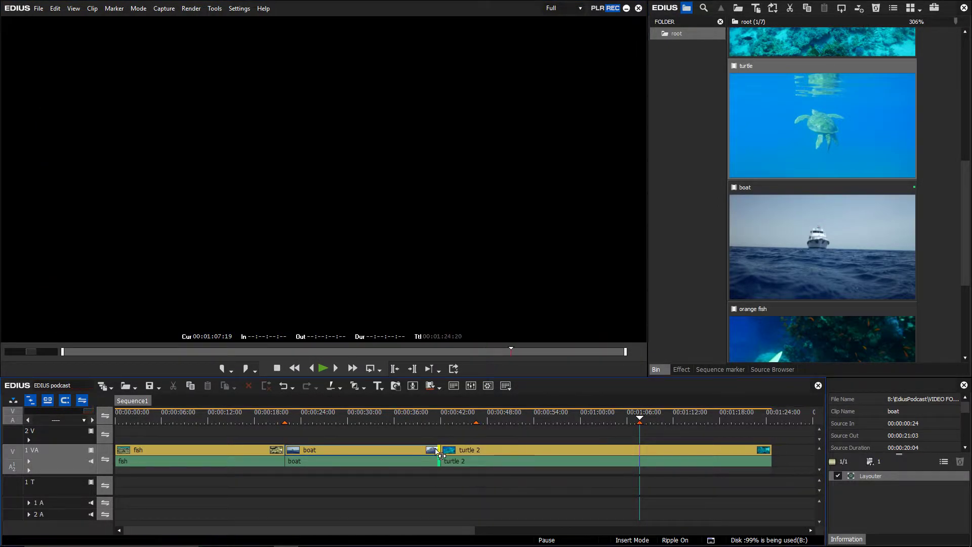
pyautogui.click(440, 454)
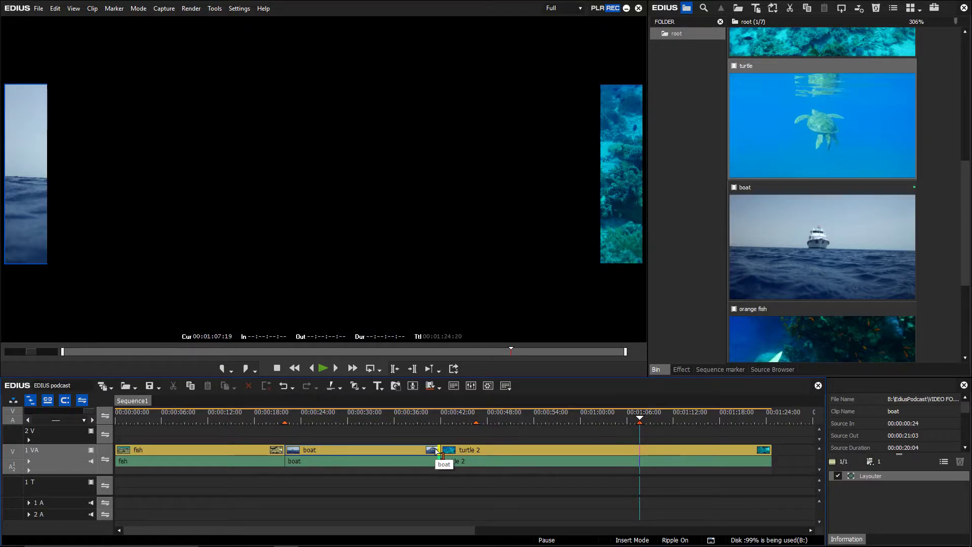
pyautogui.moveTo(441, 454); pyautogui.dragTo(474, 455)
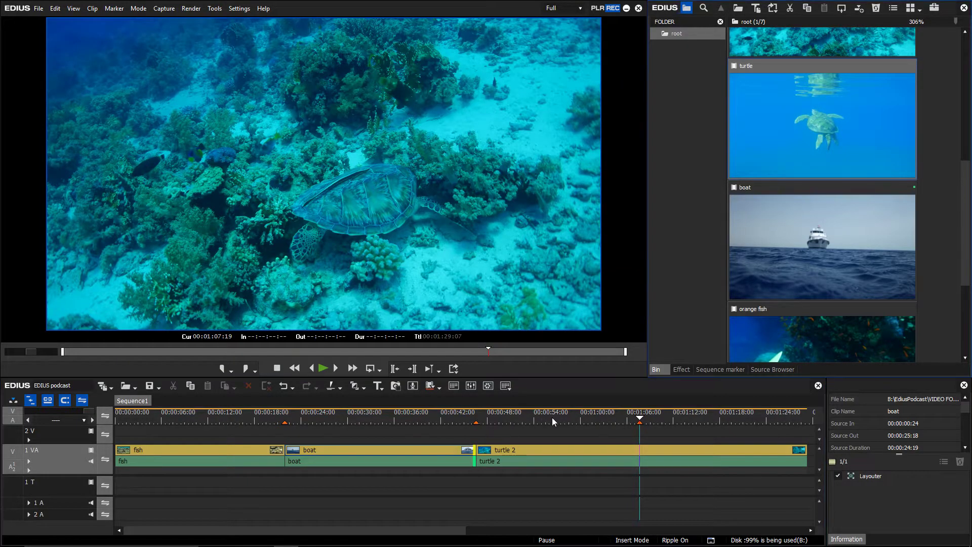
pyautogui.click(705, 370)
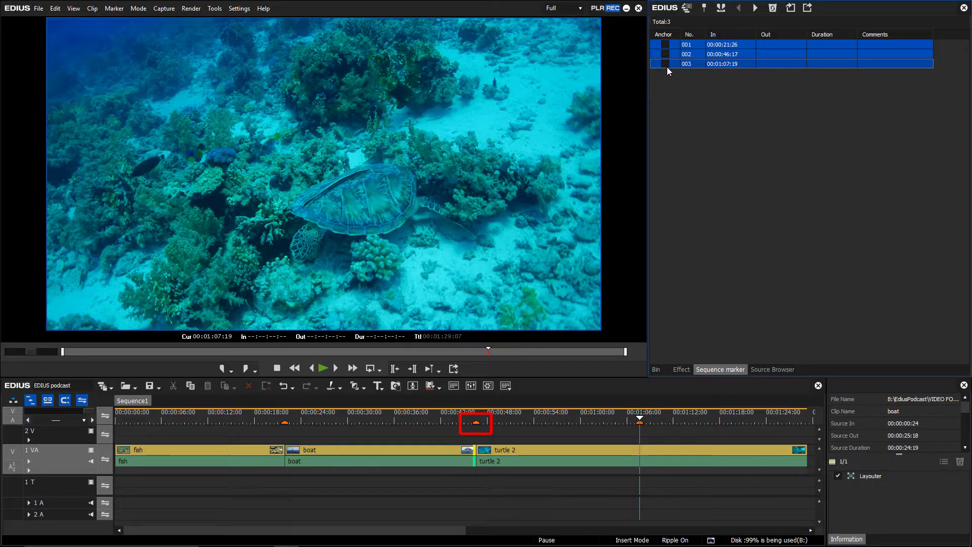
pyautogui.click(653, 369)
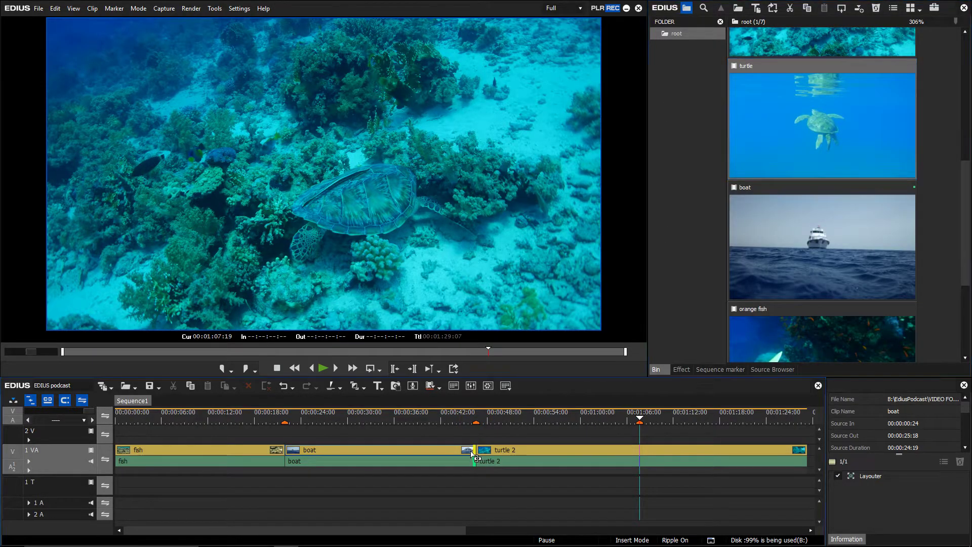
# With Sync-Lock on, shorten boat, insert turtle after fish, and shorten turtle's end.
pyautogui.moveTo(472, 454); pyautogui.dragTo(454, 454)
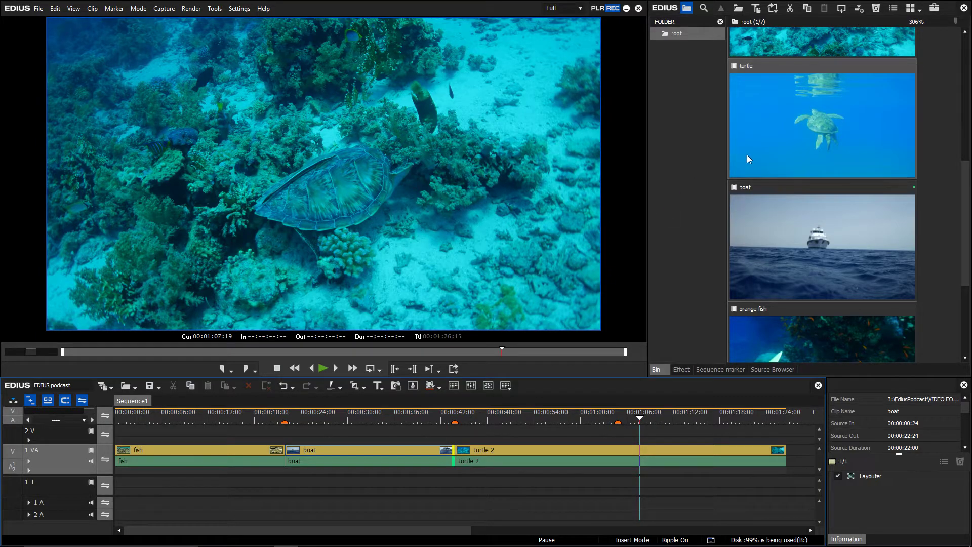
pyautogui.moveTo(746, 154); pyautogui.dragTo(285, 461)
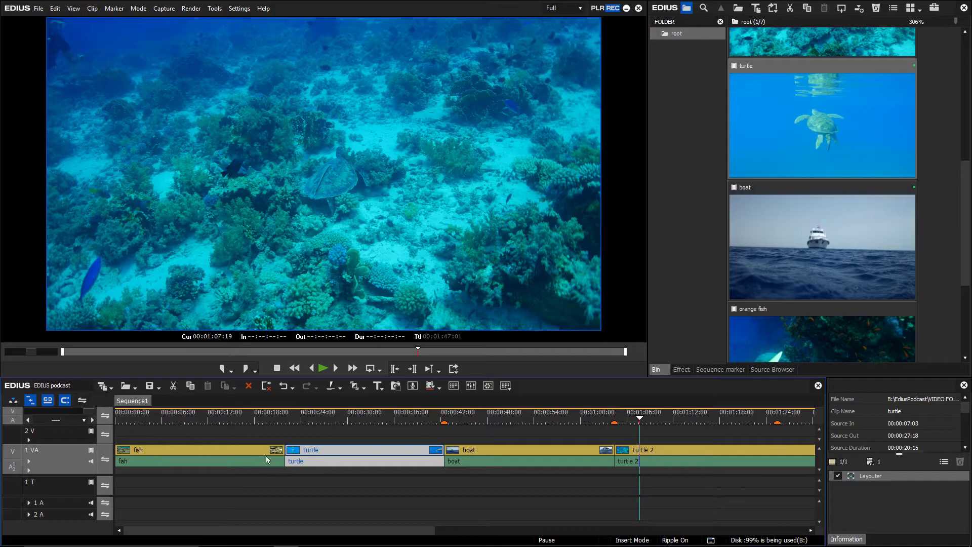
pyautogui.moveTo(437, 454); pyautogui.dragTo(416, 456)
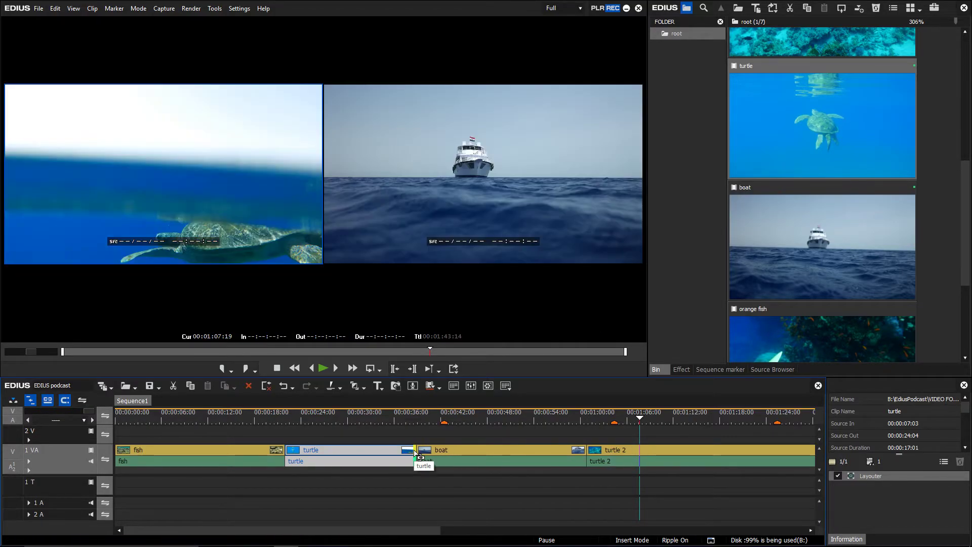